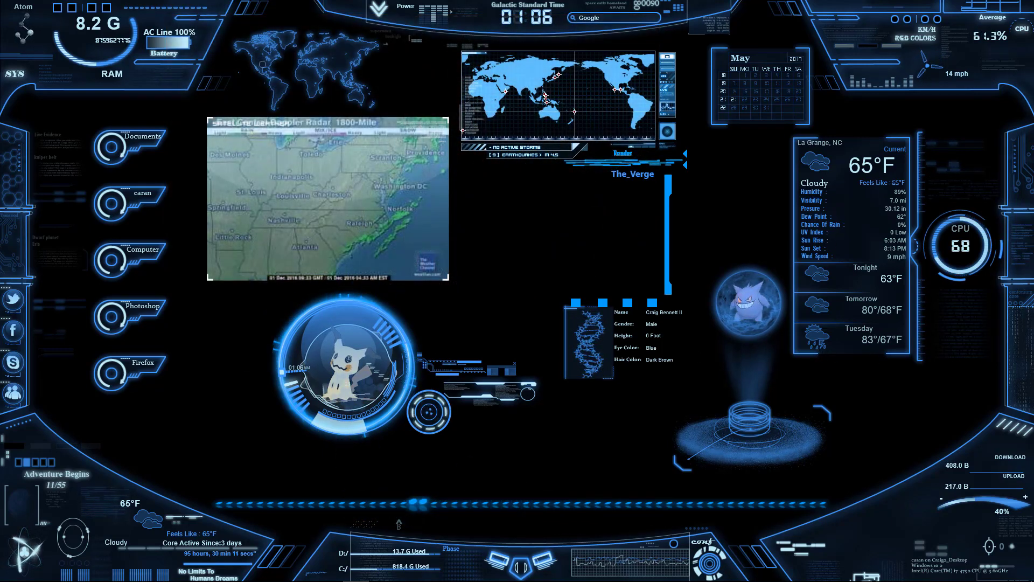
Step: Bring up the Windows Start menu with its list of installed apps
{"action": "mouse_move", "coordinate": [690, 579]}
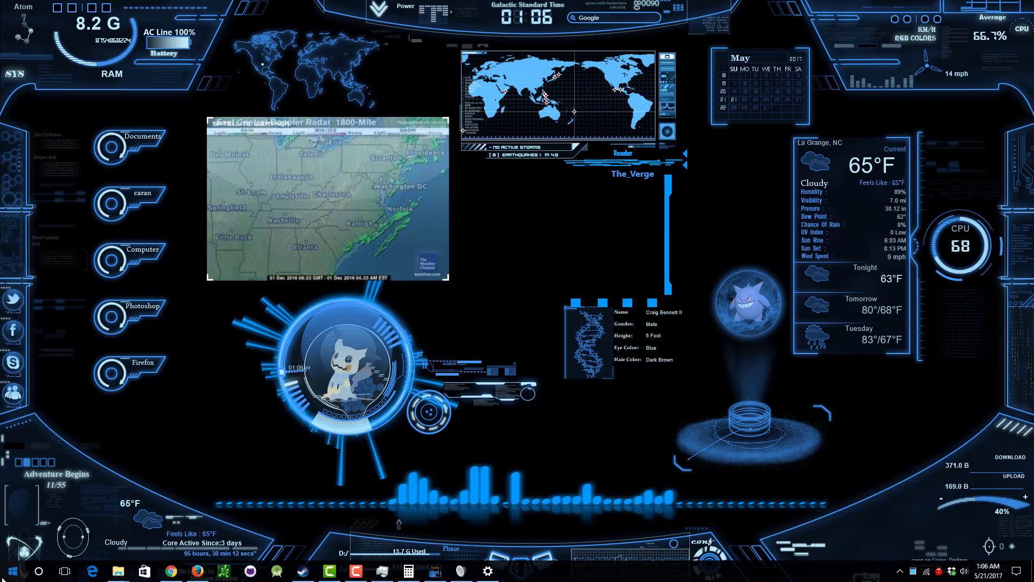
{"action": "key", "text": "super"}
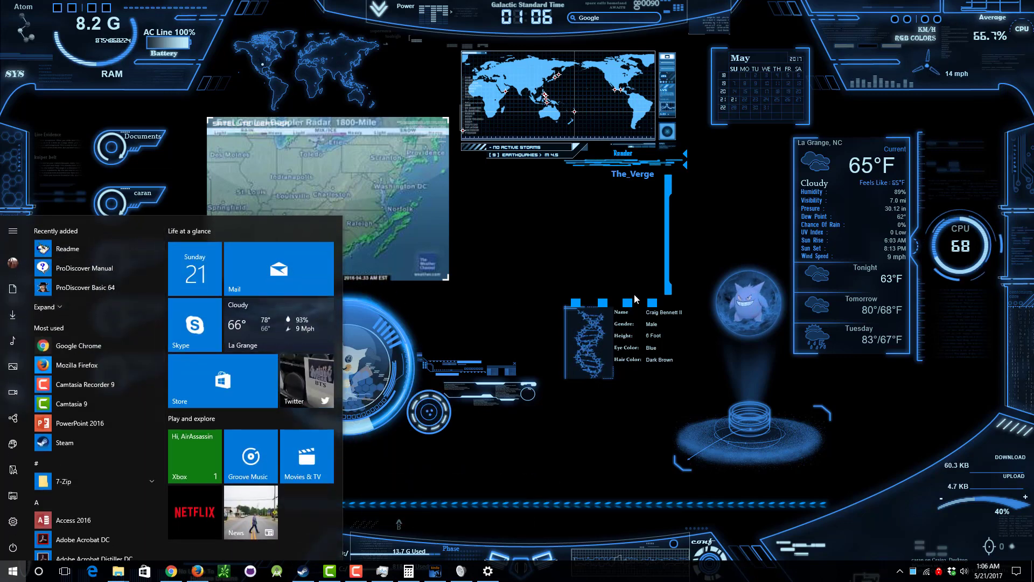
Step: Launch ProDiscover Basic 64 from the Start menu's Recently added list
{"action": "left_click", "coordinate": [529, 315]}
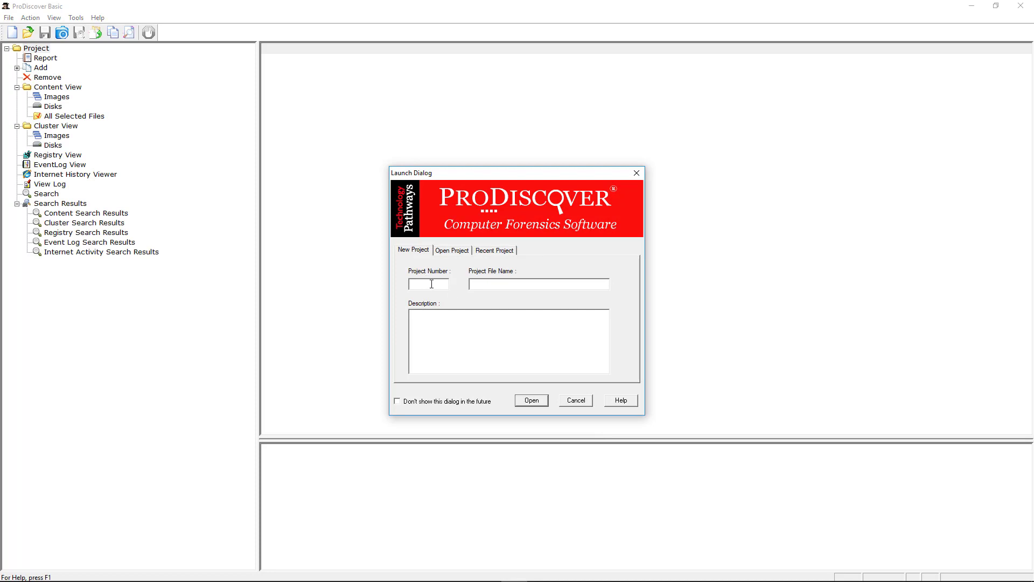
Step: Create project number 123 named 'a' and expand Add in the project tree
{"action": "type", "text": "23"}
{"action": "left_click", "coordinate": [539, 401]}
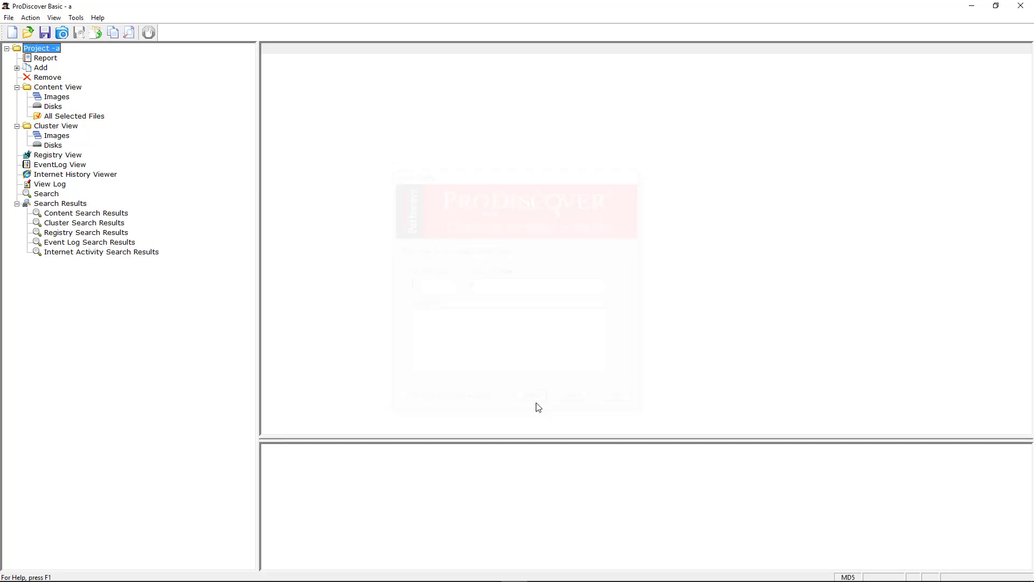
{"action": "left_click", "coordinate": [17, 67]}
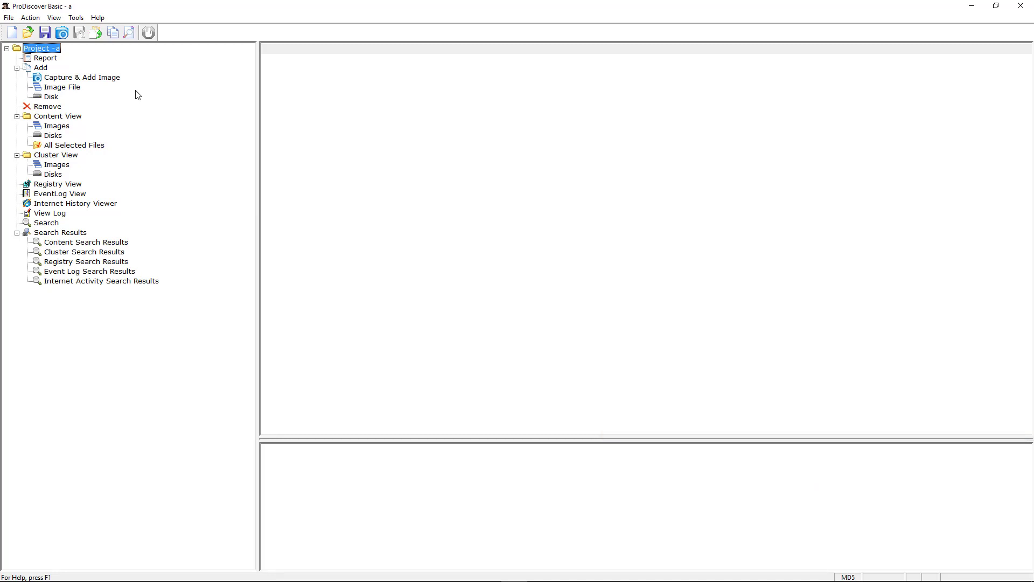
{"action": "left_click", "coordinate": [105, 80]}
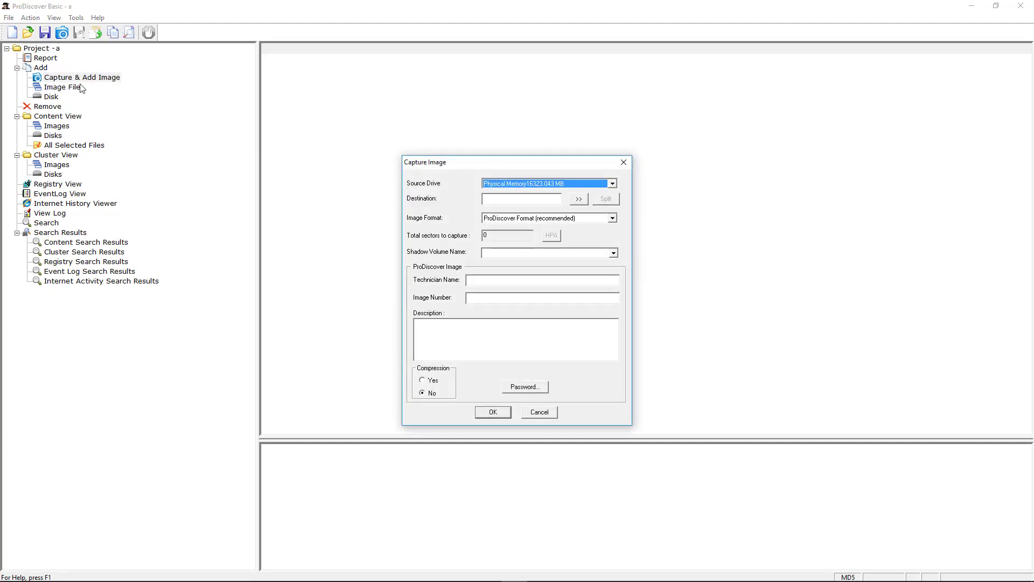
{"action": "left_click", "coordinate": [526, 187]}
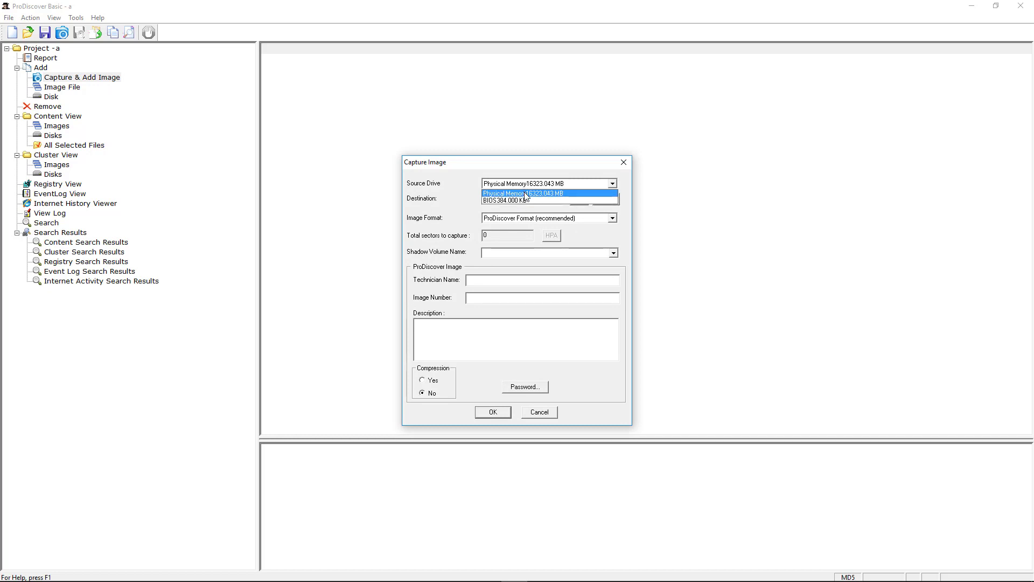
{"action": "left_click", "coordinate": [527, 194]}
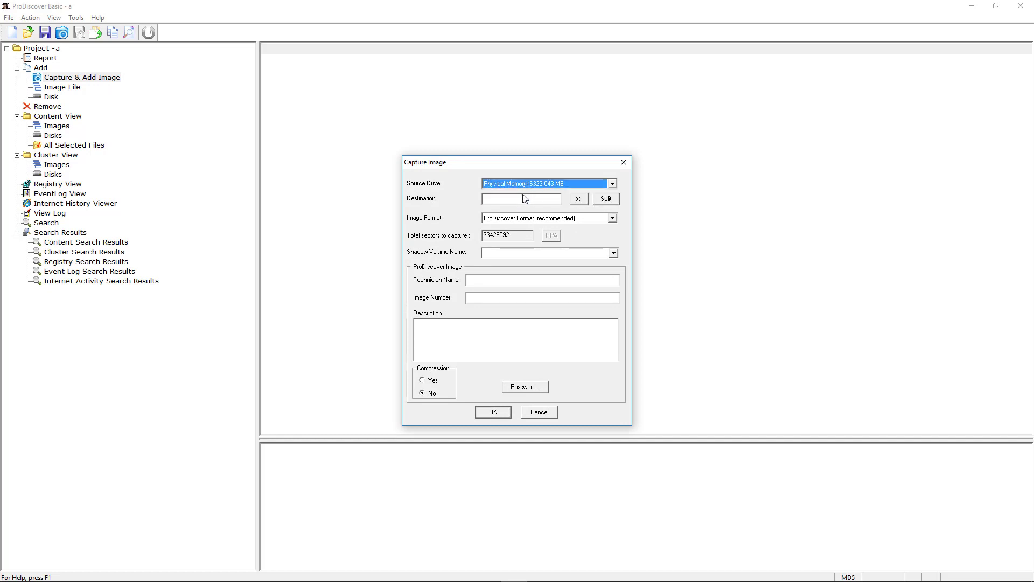
{"action": "left_click", "coordinate": [523, 198]}
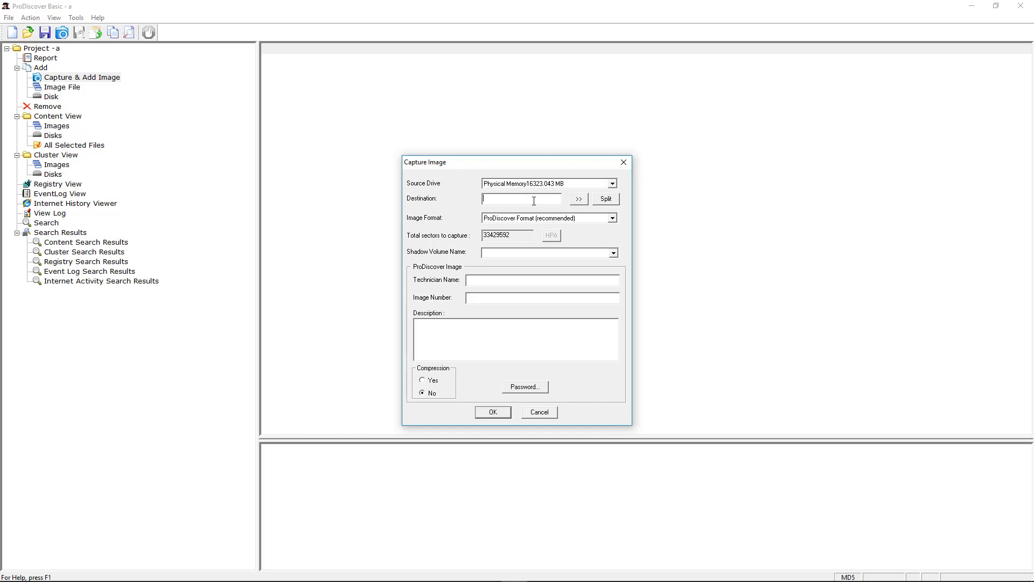
{"action": "left_click", "coordinate": [579, 199]}
{"action": "left_click", "coordinate": [616, 210]}
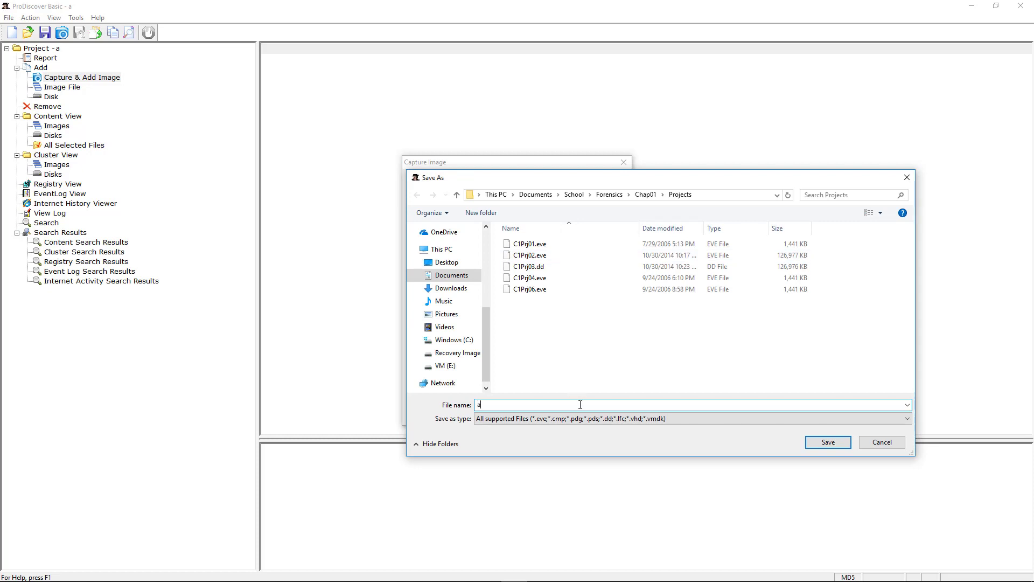
{"action": "left_click", "coordinate": [829, 443]}
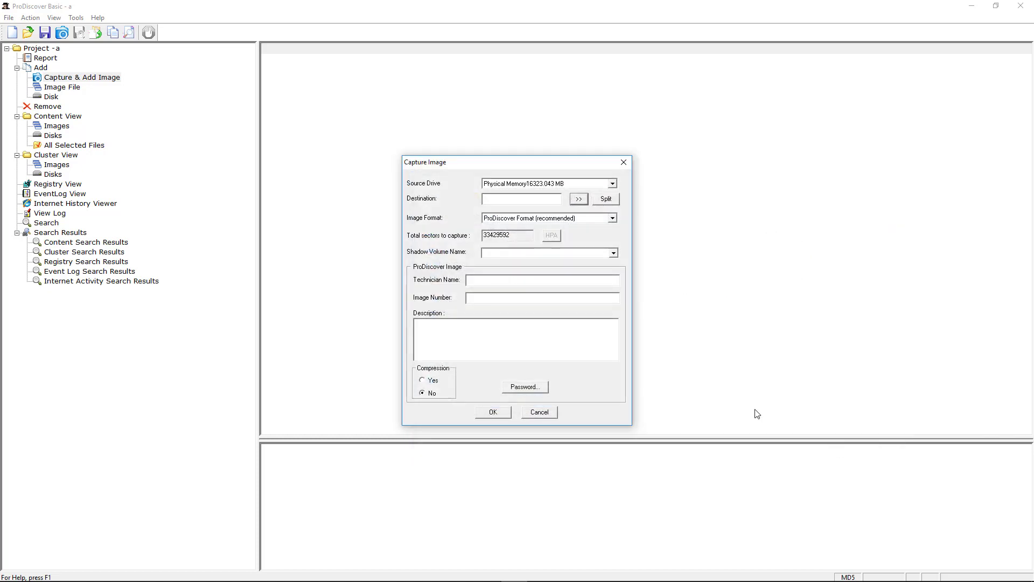
{"action": "left_click", "coordinate": [605, 198]}
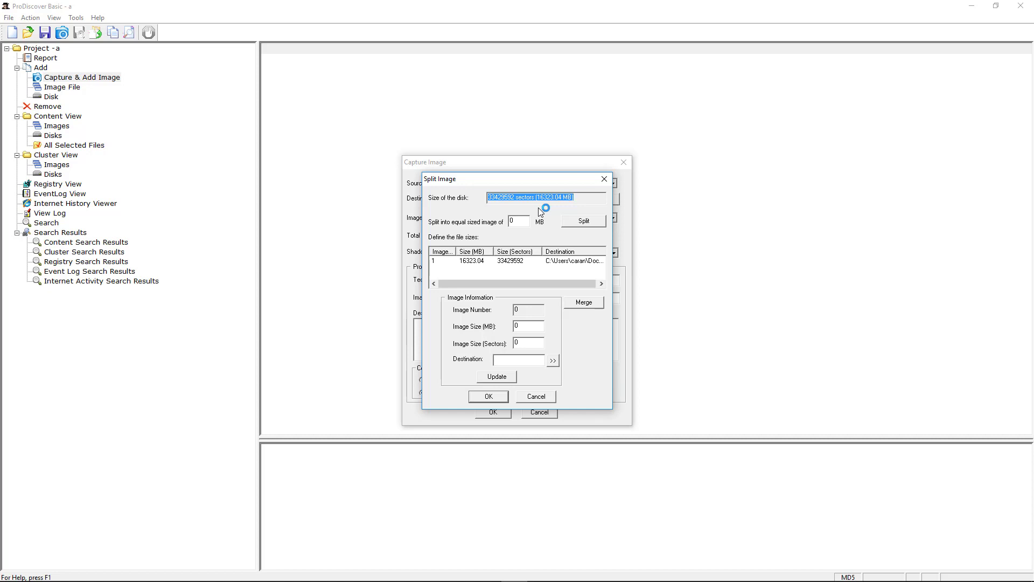
{"action": "left_click", "coordinate": [538, 397]}
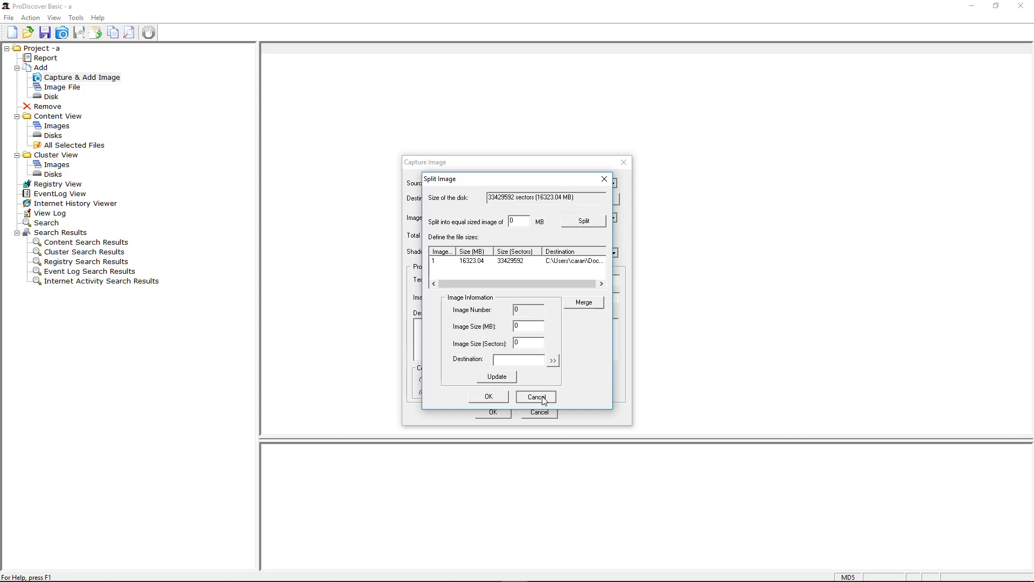
{"action": "left_click", "coordinate": [492, 279]}
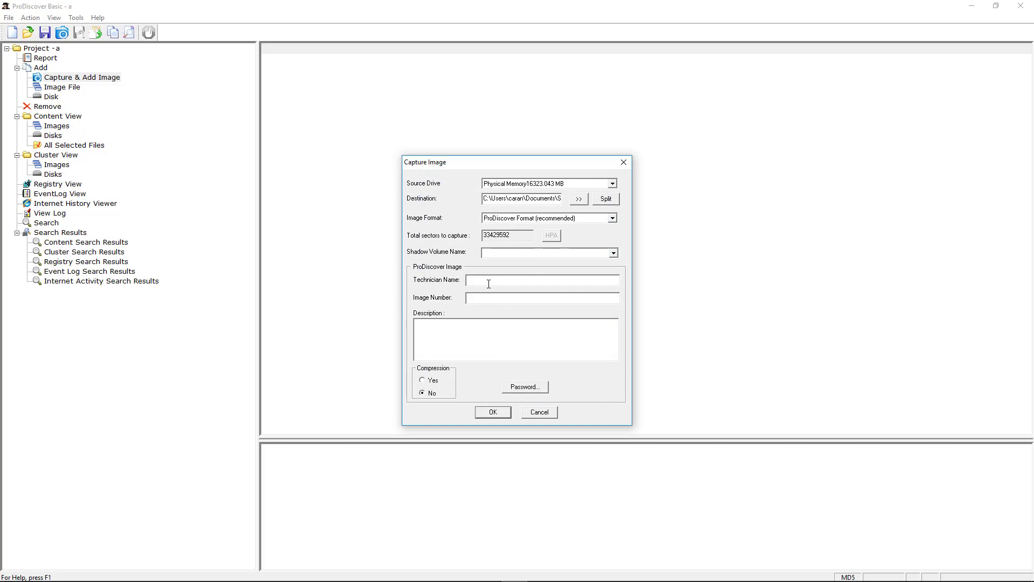
{"action": "left_click", "coordinate": [539, 412]}
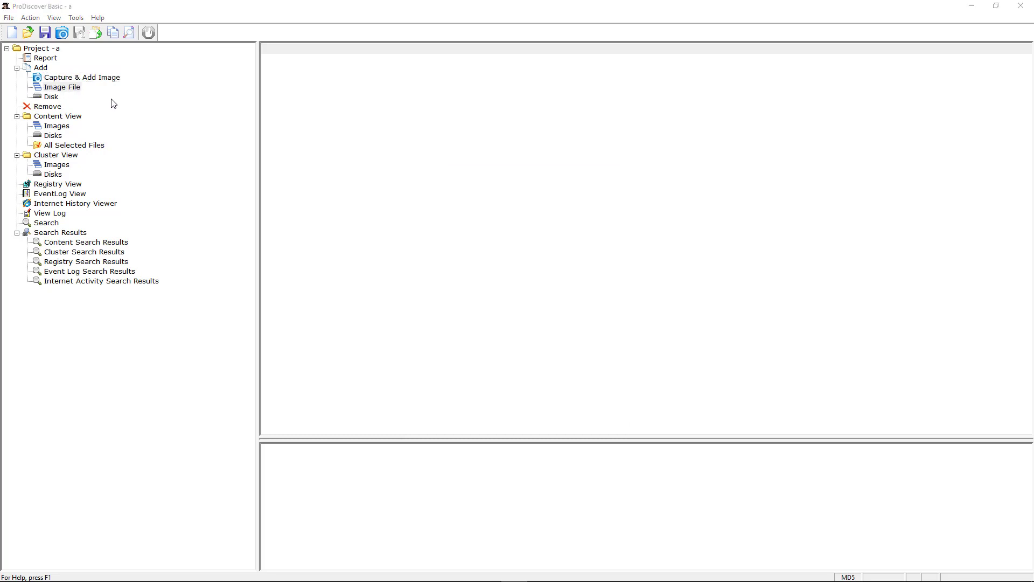
Step: Add the C1Prj03.dd image file to the project as evidence
{"action": "left_click", "coordinate": [72, 90]}
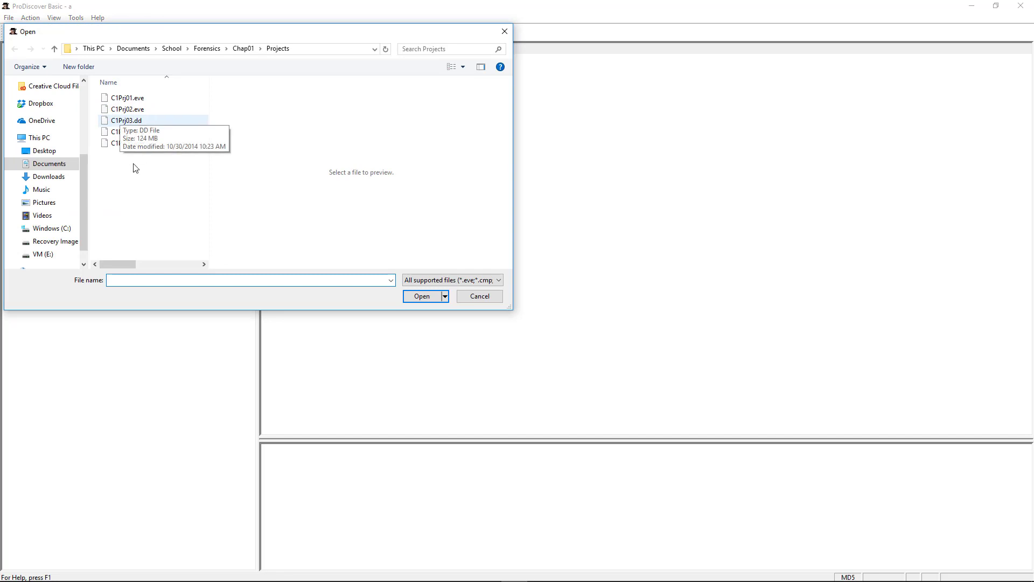
{"action": "left_click", "coordinate": [123, 120]}
{"action": "left_click", "coordinate": [117, 120]}
{"action": "left_click", "coordinate": [173, 126]}
{"action": "double_click", "coordinate": [173, 126]}
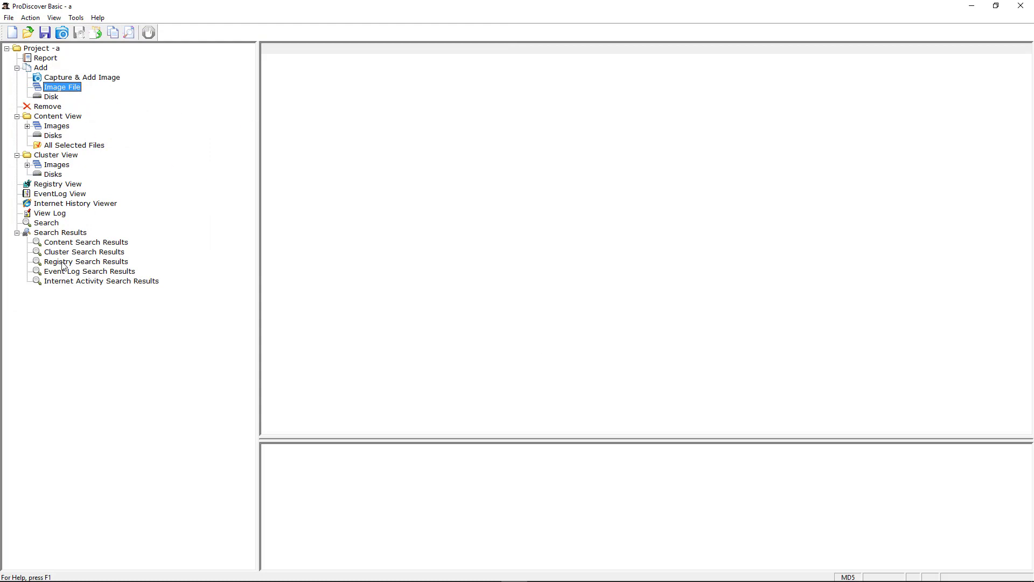
Step: Add C1Prj01.eve as a second image and list the first image's files and folders
{"action": "key", "text": "Return"}
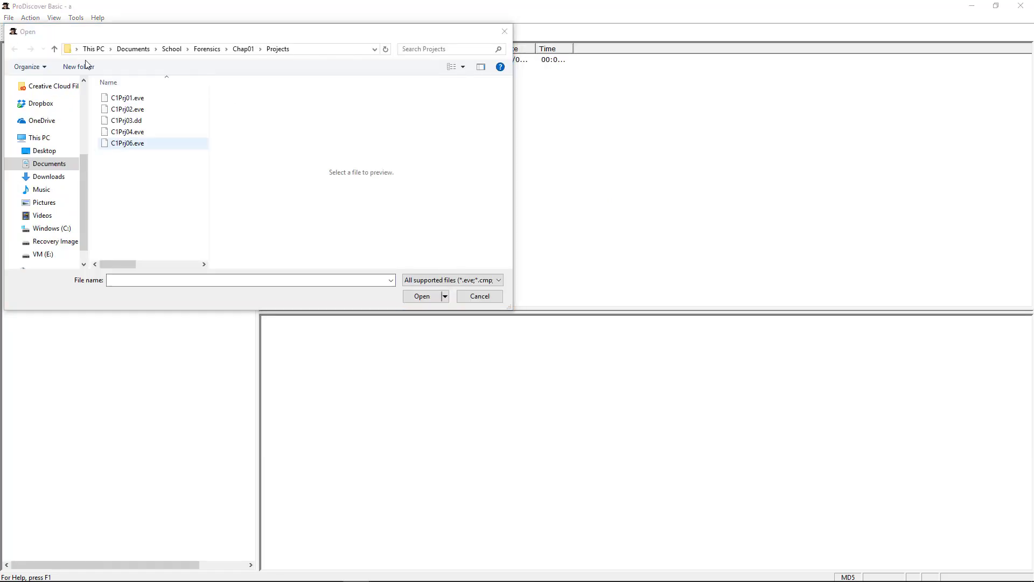
{"action": "left_click", "coordinate": [130, 97]}
{"action": "double_click", "coordinate": [130, 97]}
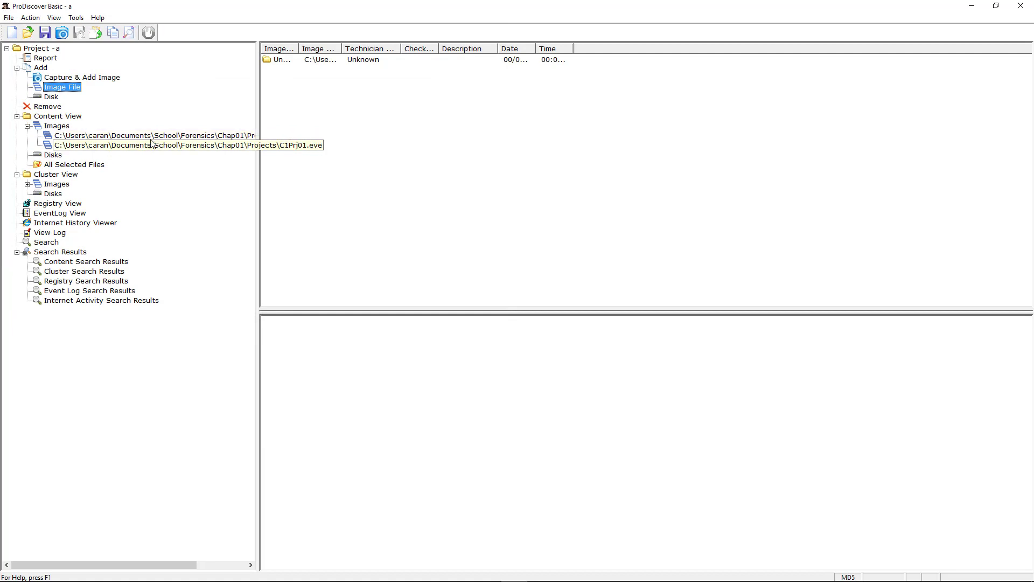
{"action": "left_click", "coordinate": [117, 136]}
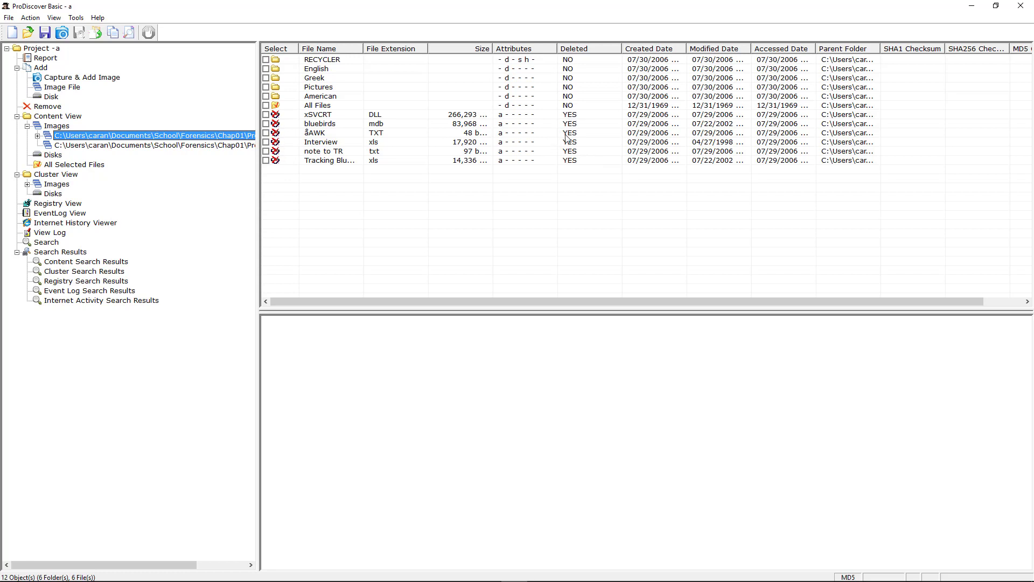
Step: Show Interview.xls raw contents and scroll through its VBA macros and worksheet data
{"action": "left_click", "coordinate": [332, 142]}
{"action": "scroll", "coordinate": [488, 490], "scroll_direction": "down", "scroll_amount": 10}
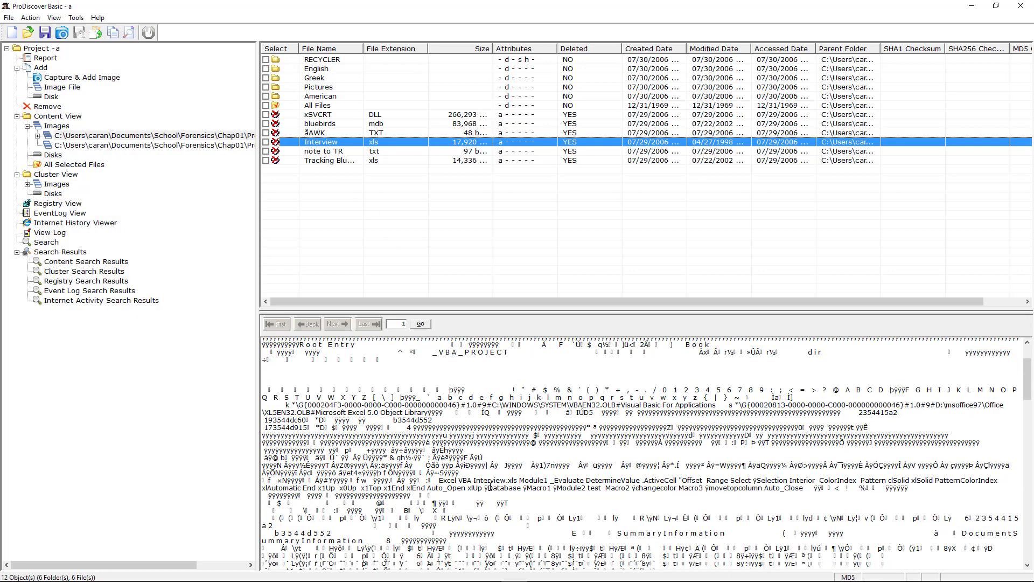
{"action": "scroll", "coordinate": [491, 486], "scroll_direction": "down", "scroll_amount": 4}
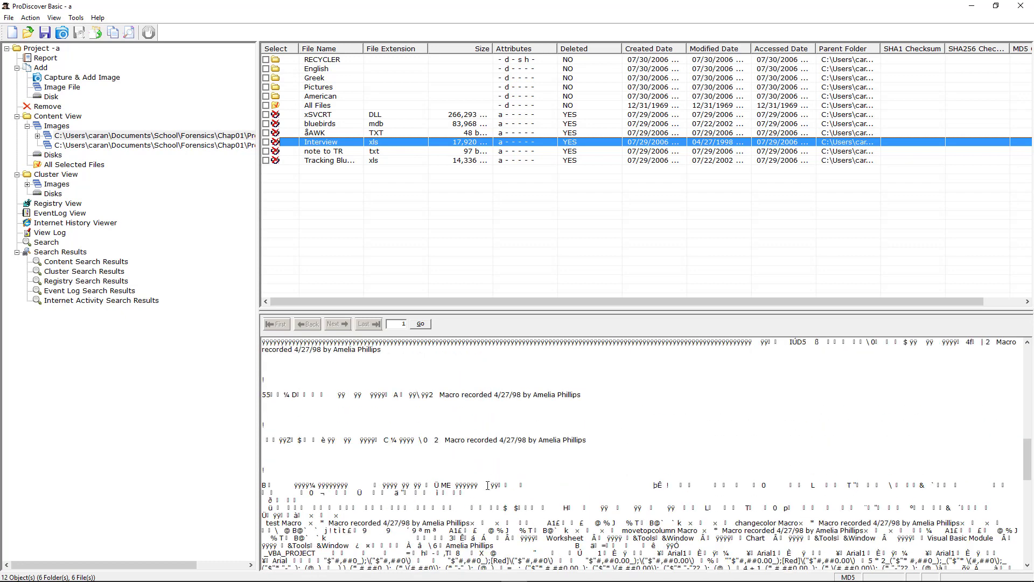
{"action": "scroll", "coordinate": [506, 388], "scroll_direction": "up", "scroll_amount": 4}
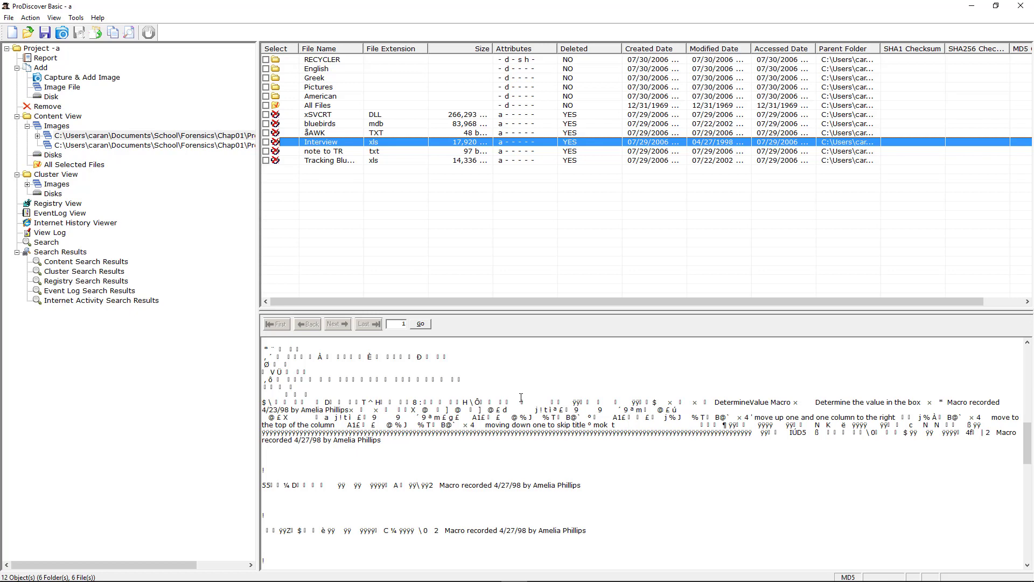
{"action": "scroll", "coordinate": [463, 490], "scroll_direction": "up", "scroll_amount": 15}
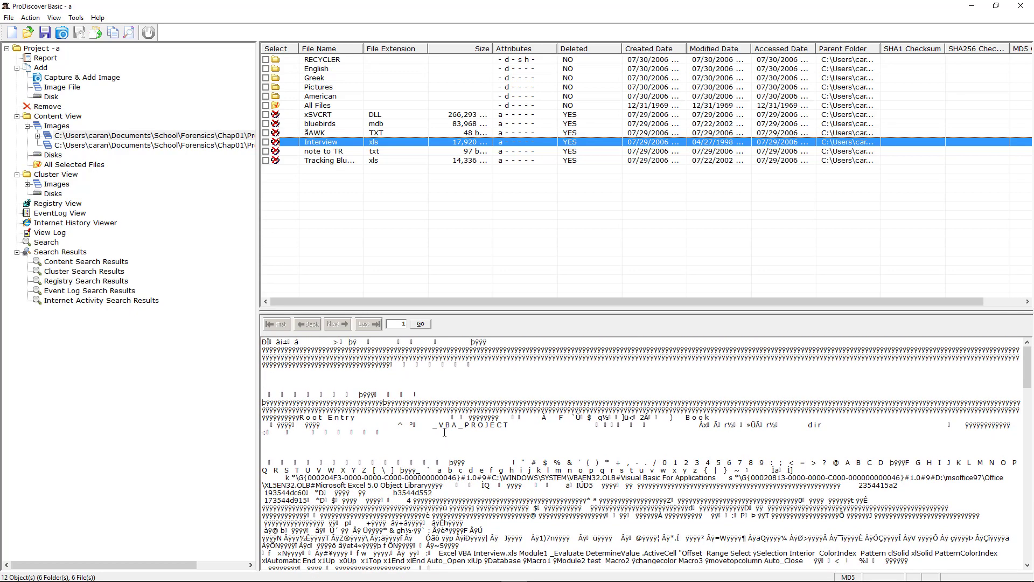
{"action": "scroll", "coordinate": [441, 431], "scroll_direction": "down", "scroll_amount": 15}
{"action": "scroll", "coordinate": [452, 427], "scroll_direction": "down", "scroll_amount": 8}
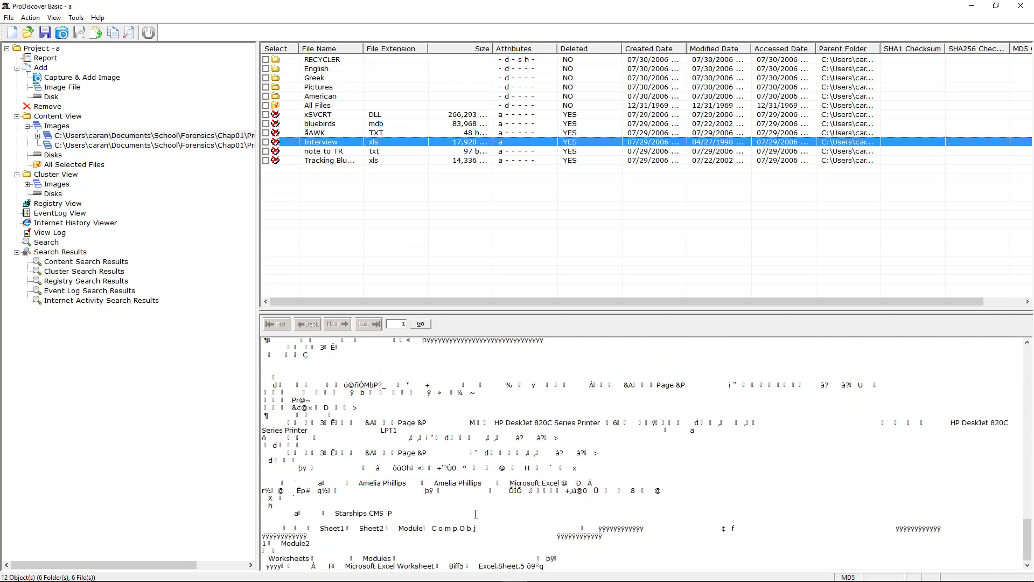
Step: Open the Interview file in Excel and dismiss the repair notice
{"action": "right_click", "coordinate": [387, 145]}
{"action": "key", "text": "Escape"}
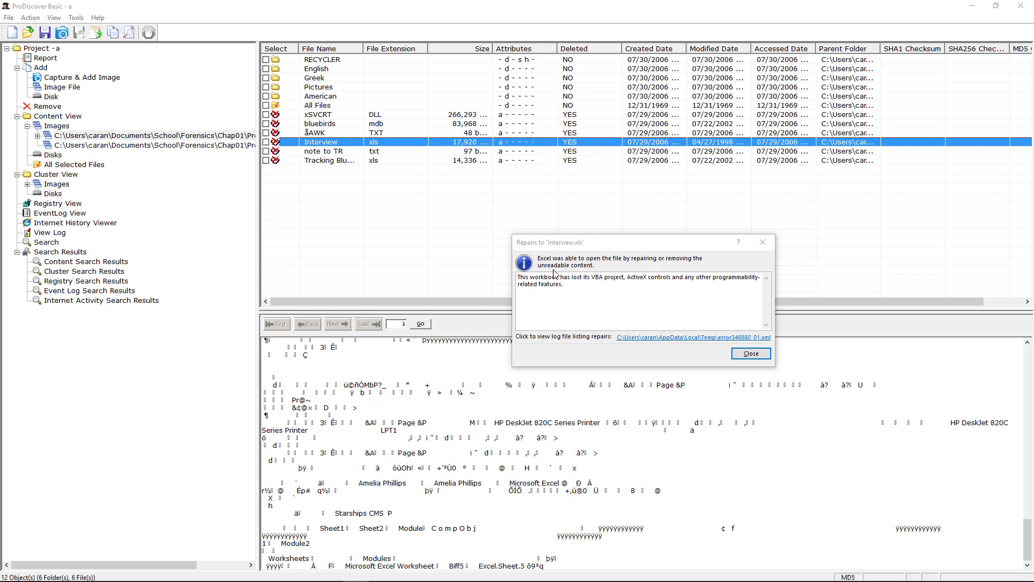
{"action": "left_click", "coordinate": [752, 353]}
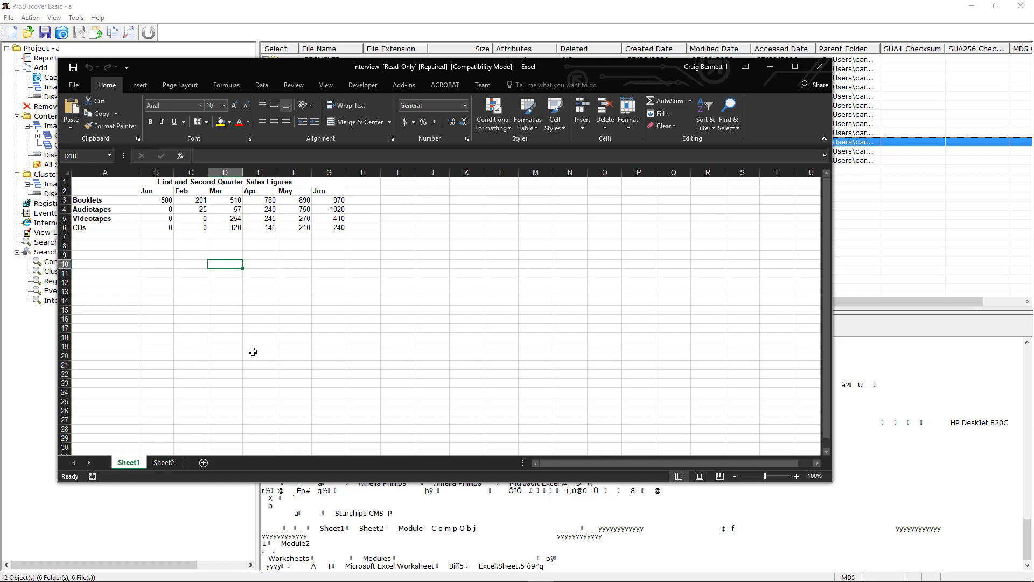
Step: Check Sheet2, return to the Sheet1 sales figures, and close the workbook
{"action": "left_click", "coordinate": [158, 464]}
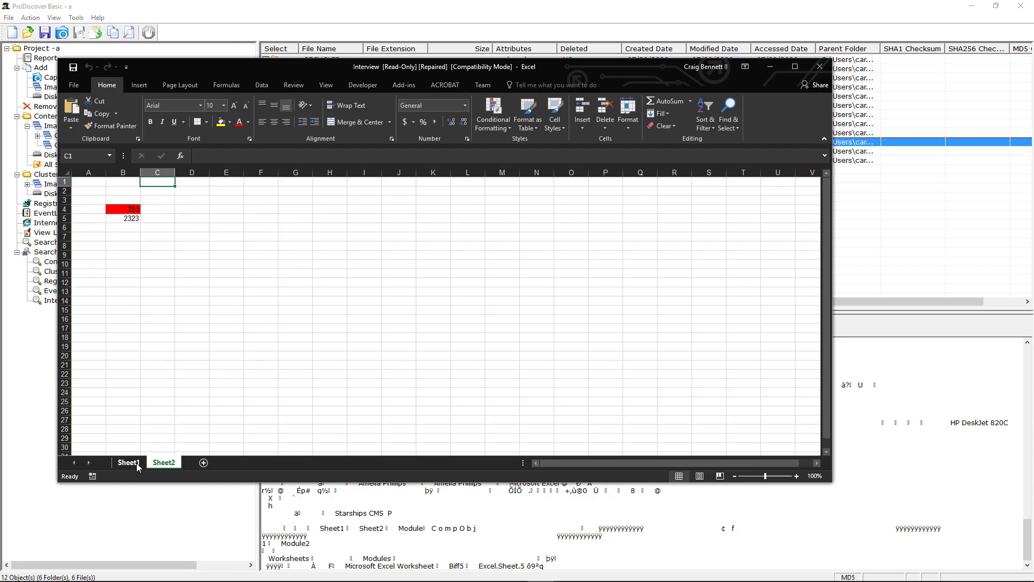
{"action": "left_click", "coordinate": [139, 465]}
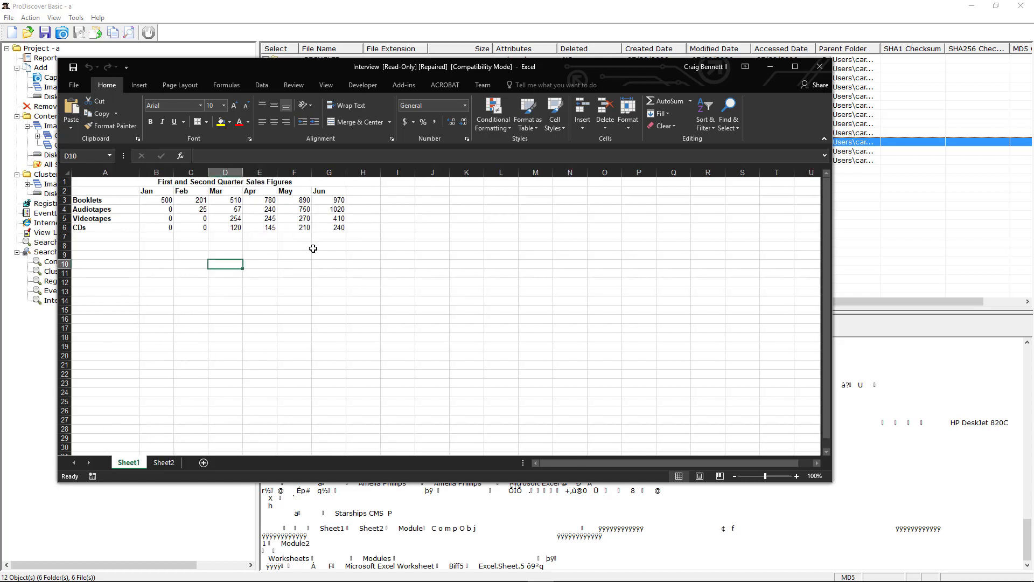
{"action": "left_click", "coordinate": [825, 76]}
Step: Discard the workbook unsaved, preview bluebirds, open the Pictures folder, then bring up Search
{"action": "left_click", "coordinate": [516, 307]}
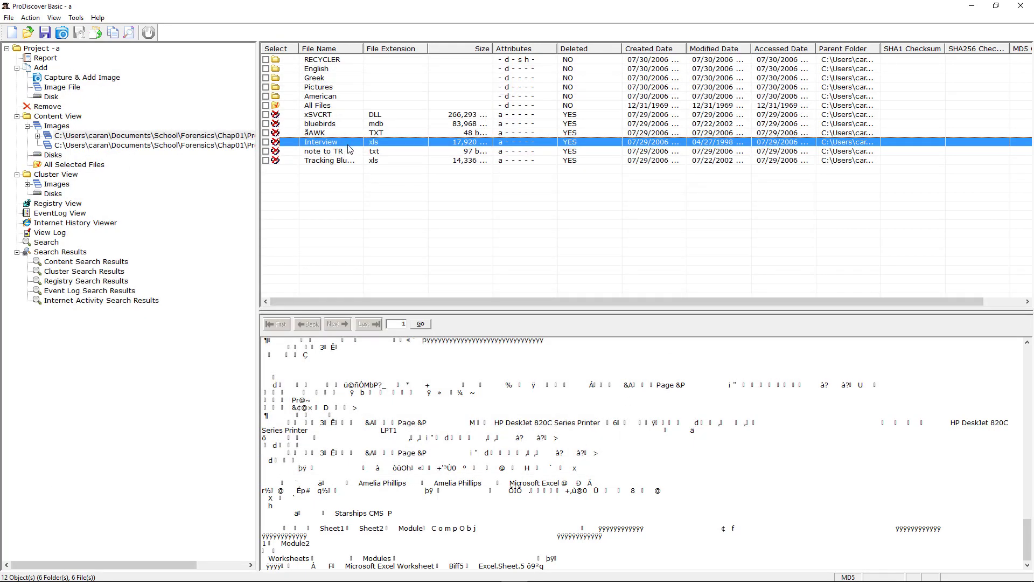
{"action": "left_click", "coordinate": [392, 125]}
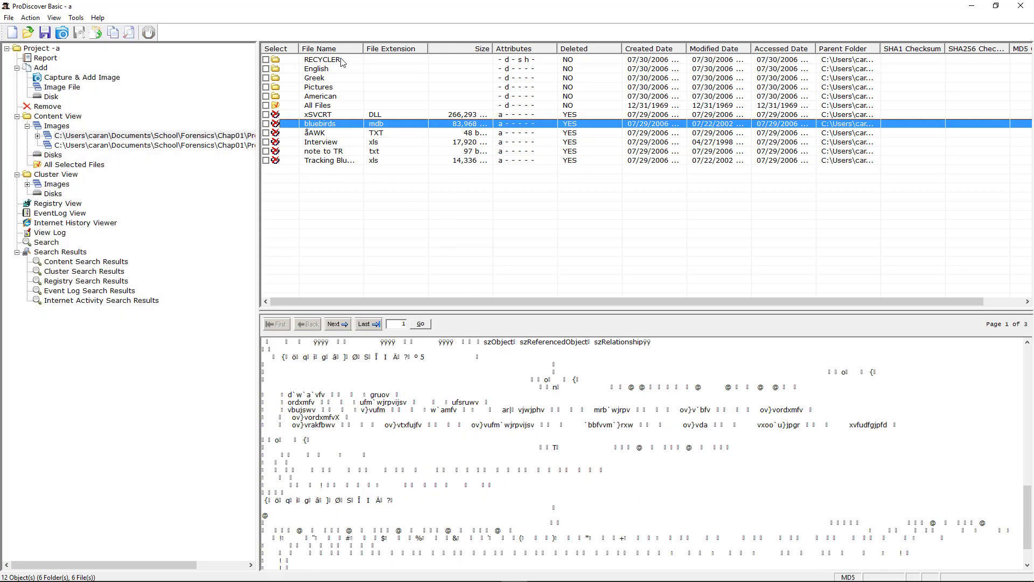
{"action": "left_click", "coordinate": [332, 92]}
{"action": "double_click", "coordinate": [332, 91]}
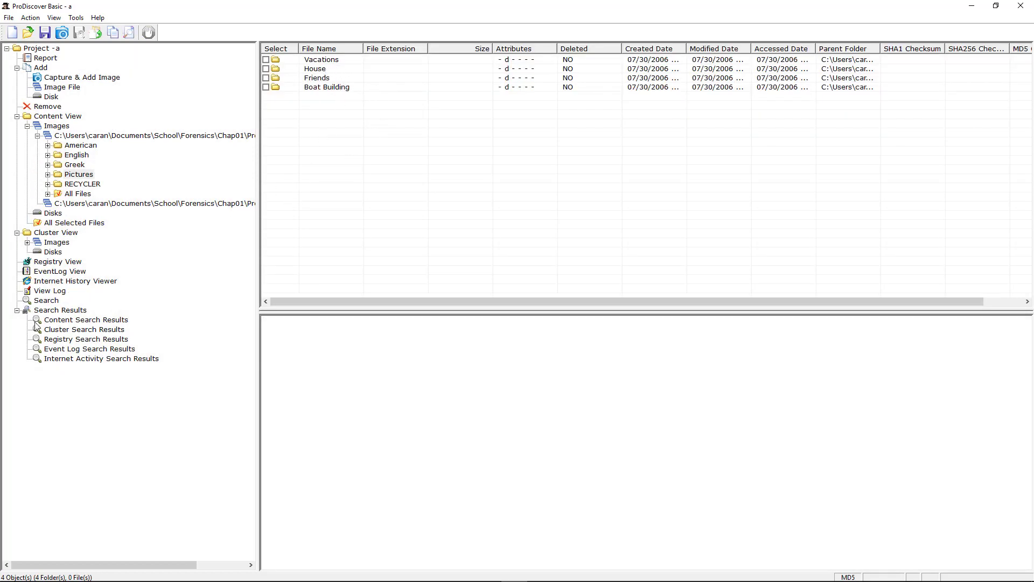
{"action": "left_click", "coordinate": [48, 302]}
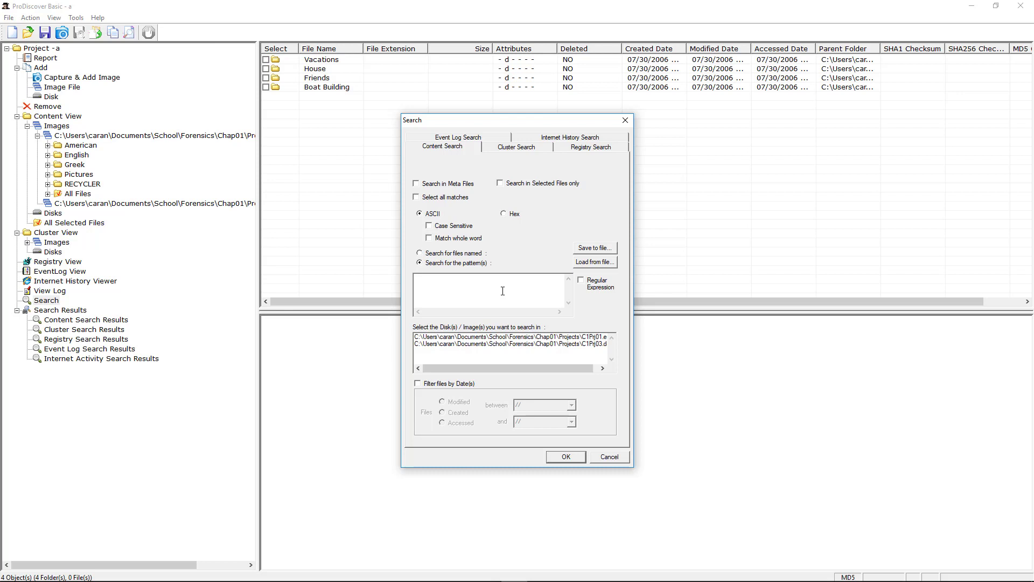
Step: Run a file-name search for DSCF0153 limited to the second disk image
{"action": "left_click", "coordinate": [470, 254]}
{"action": "left_click", "coordinate": [483, 296]}
{"action": "type", "text": "DSCF"}
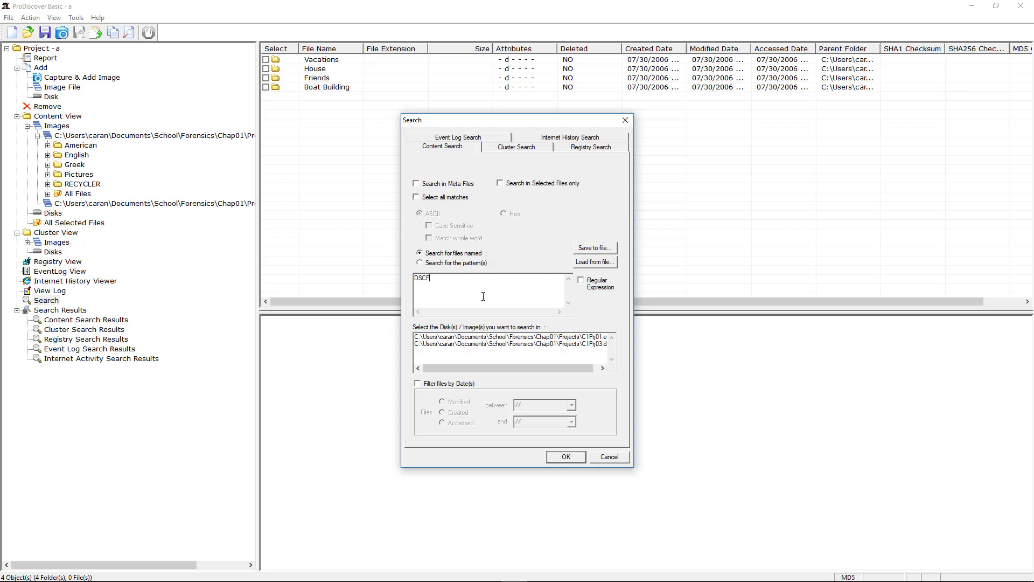
{"action": "type", "text": "0153"}
{"action": "left_click", "coordinate": [598, 345]}
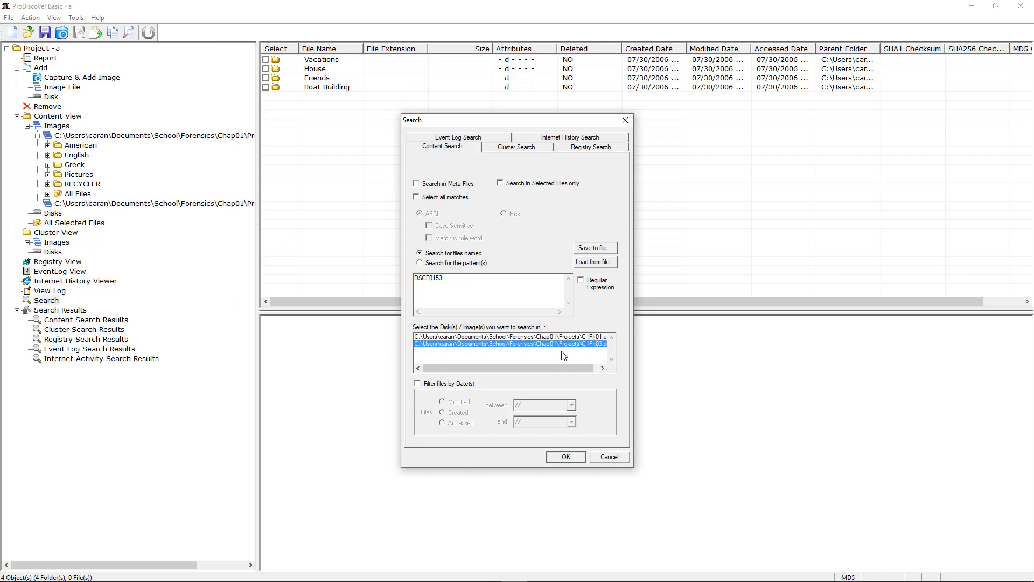
{"action": "left_click", "coordinate": [576, 455]}
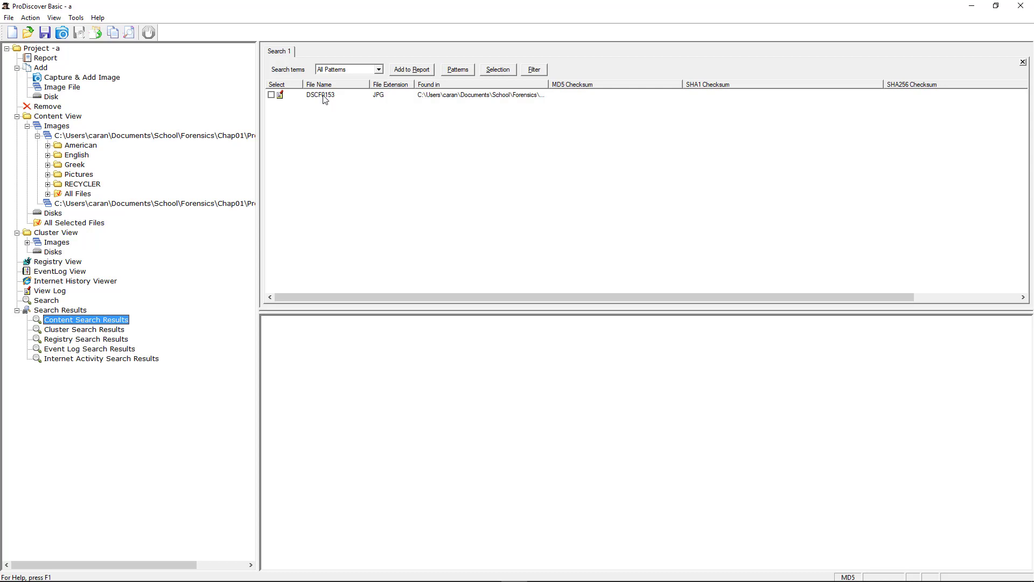
Step: Show DSCF0153's raw data in the viewer and highlight its JFIF header
{"action": "left_click", "coordinate": [325, 99]}
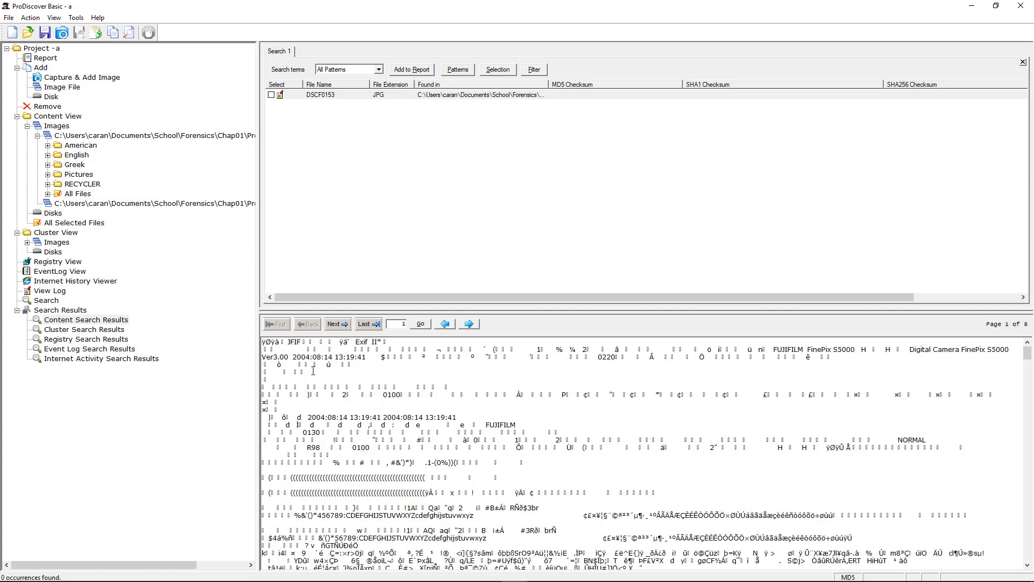
{"action": "left_click_drag", "start_coordinate": [313, 358], "coordinate": [440, 466]}
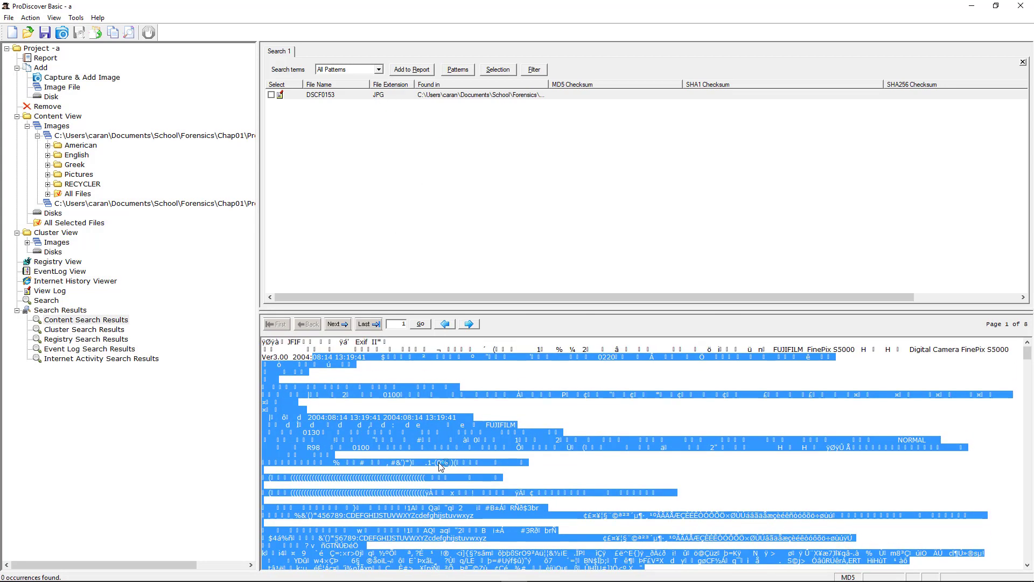
{"action": "left_click", "coordinate": [312, 358]}
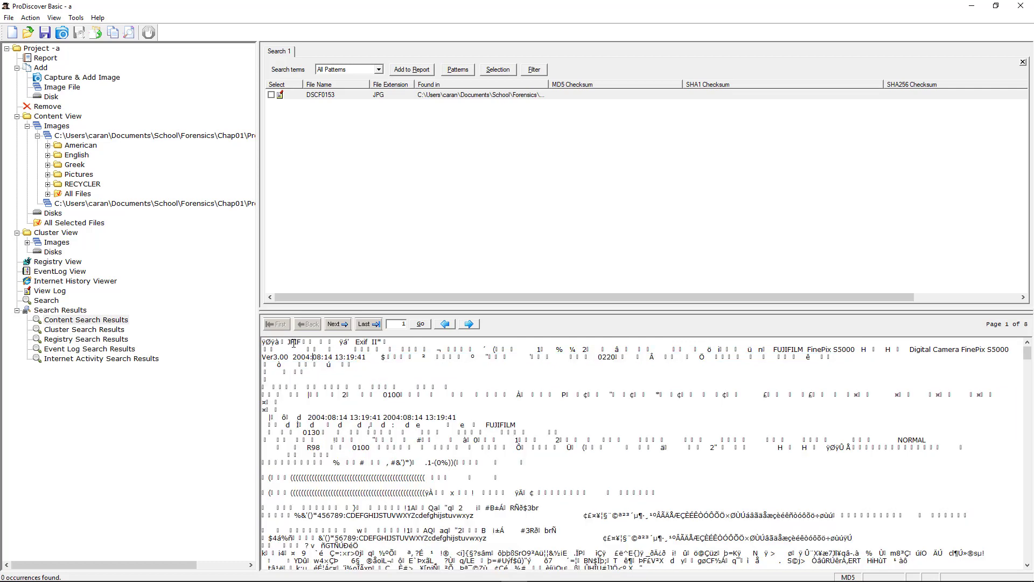
{"action": "double_click", "coordinate": [293, 343]}
Step: Jump from the DSCF0153 search result to its Pictures folder listing and select it
{"action": "left_click", "coordinate": [371, 95]}
{"action": "double_click", "coordinate": [370, 95]}
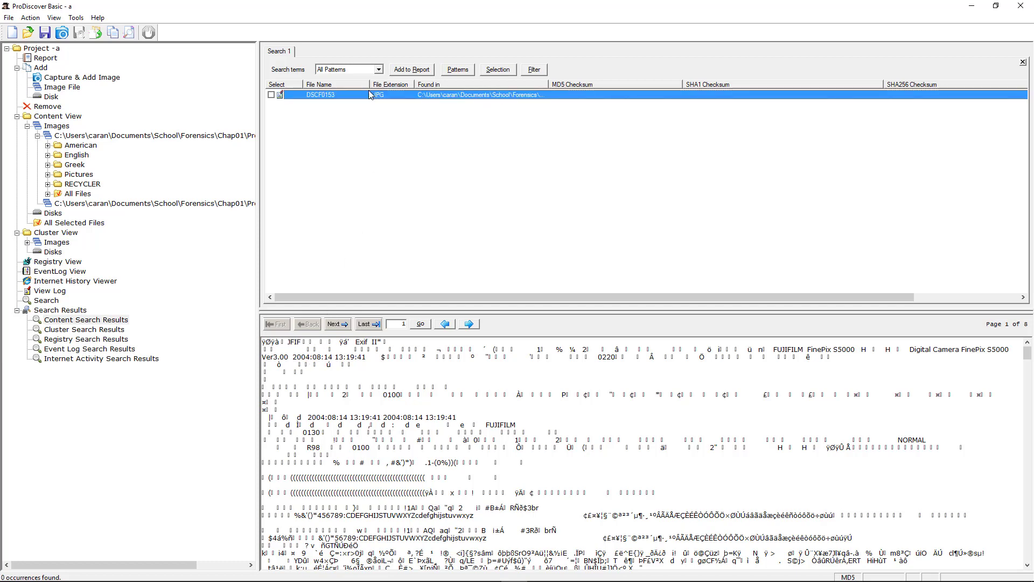
{"action": "left_click", "coordinate": [338, 97]}
Step: View DSCF0153 in Photos using the right-click View command, then close Photos
{"action": "right_click", "coordinate": [273, 96]}
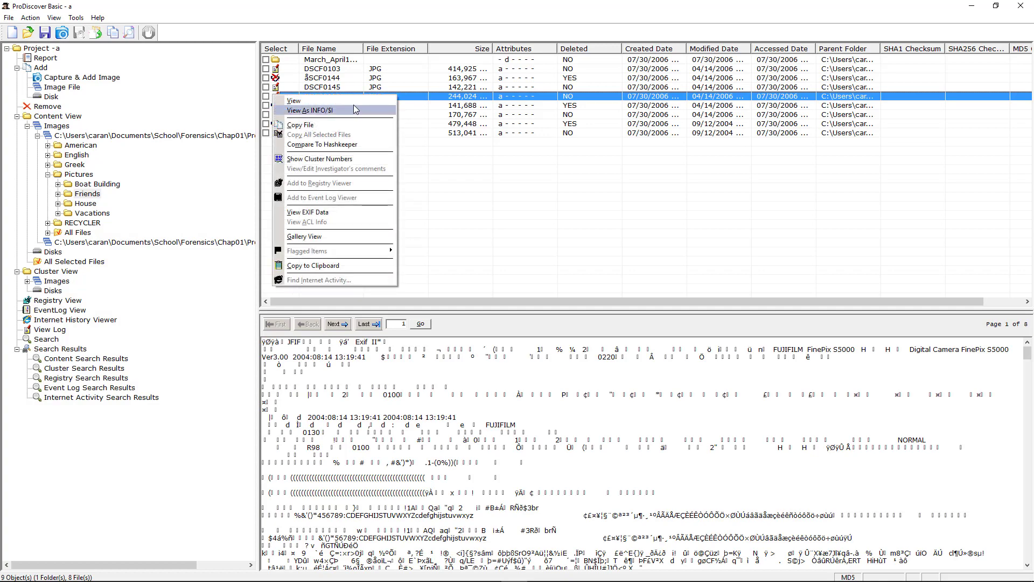
{"action": "left_click", "coordinate": [355, 104]}
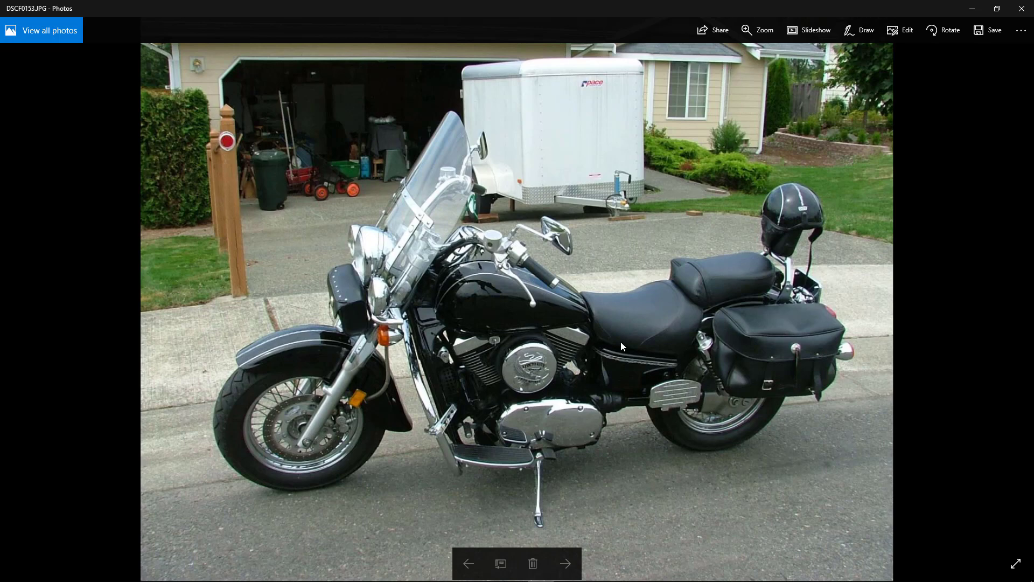
{"action": "left_click", "coordinate": [1022, 9]}
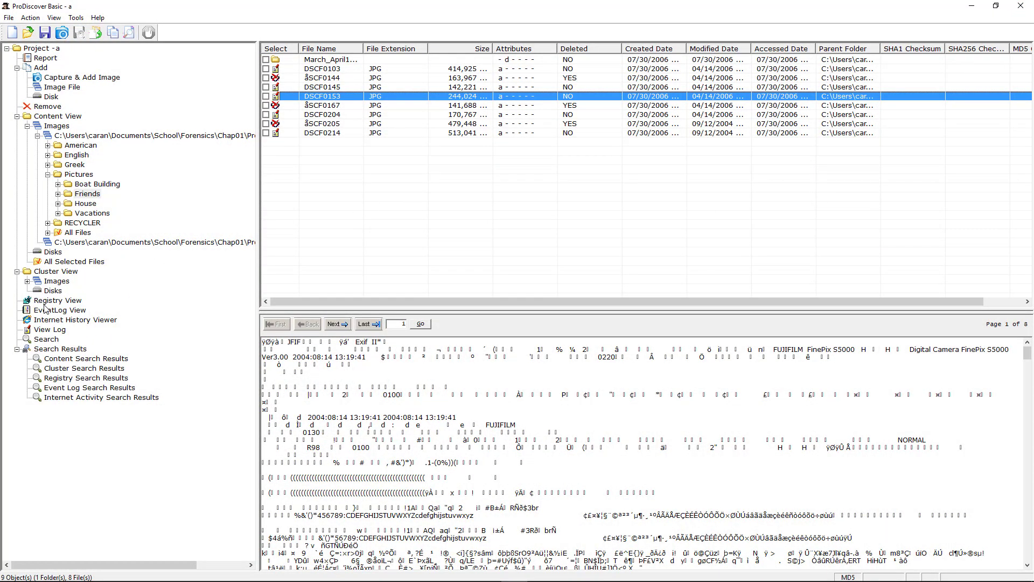
Step: Content-search the first disk image (C1Prj01) for the person's first name, with all matches selected
{"action": "left_click", "coordinate": [47, 340]}
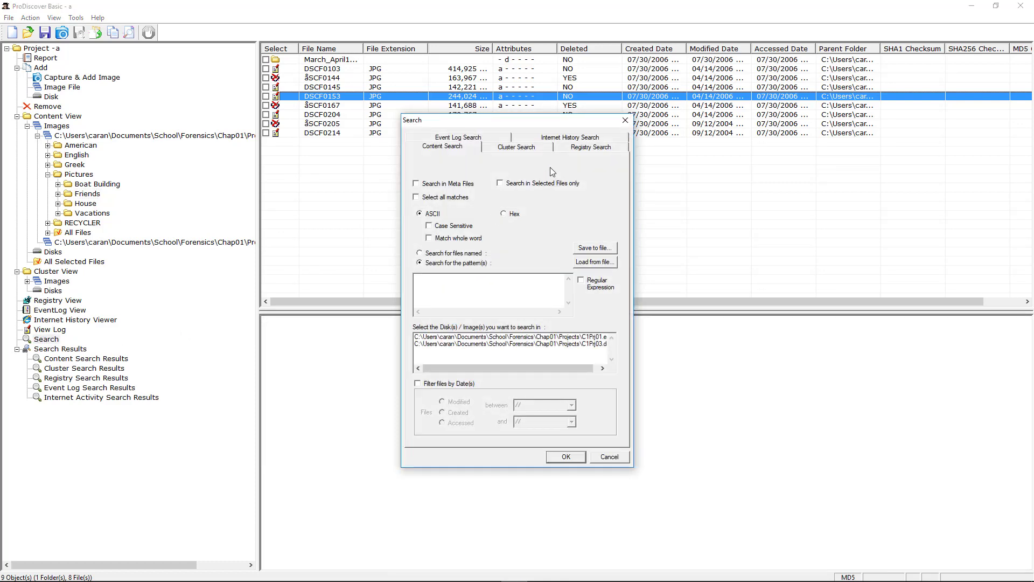
{"action": "left_click", "coordinate": [543, 282]}
{"action": "left_click", "coordinate": [625, 120]}
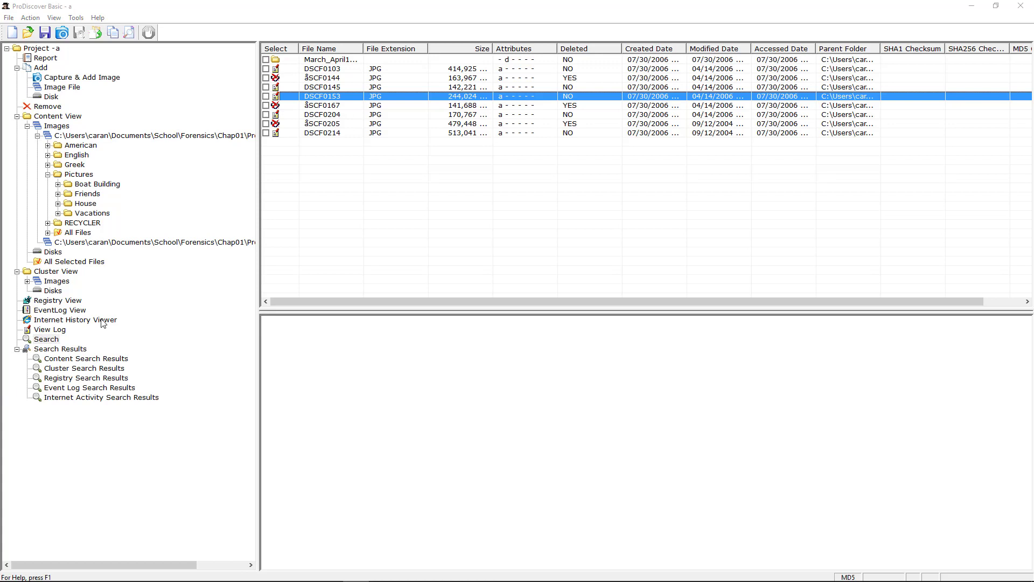
{"action": "left_click", "coordinate": [48, 340]}
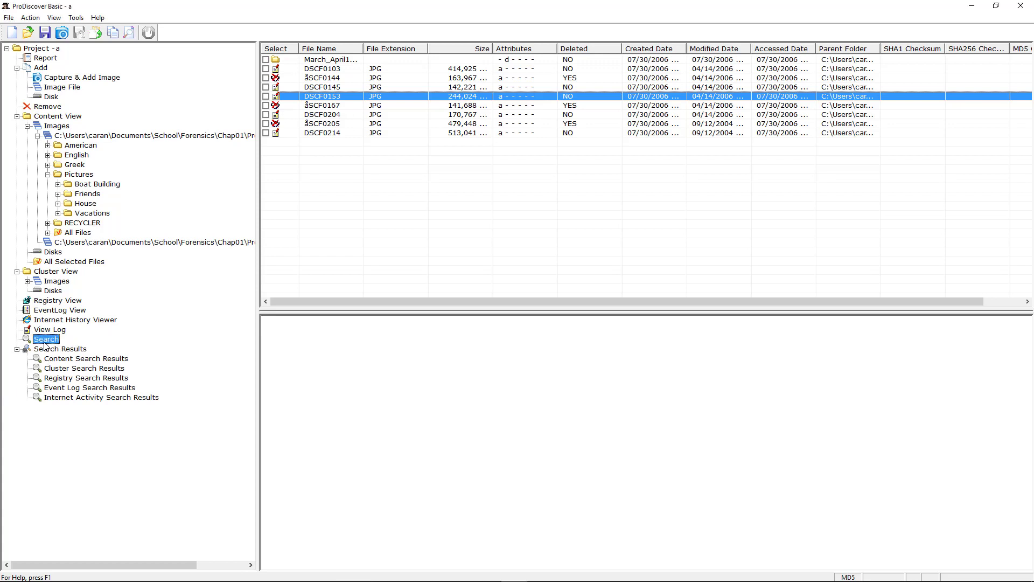
{"action": "key", "text": "Up"}
{"action": "key", "text": "Up"}
{"action": "left_click", "coordinate": [48, 341]}
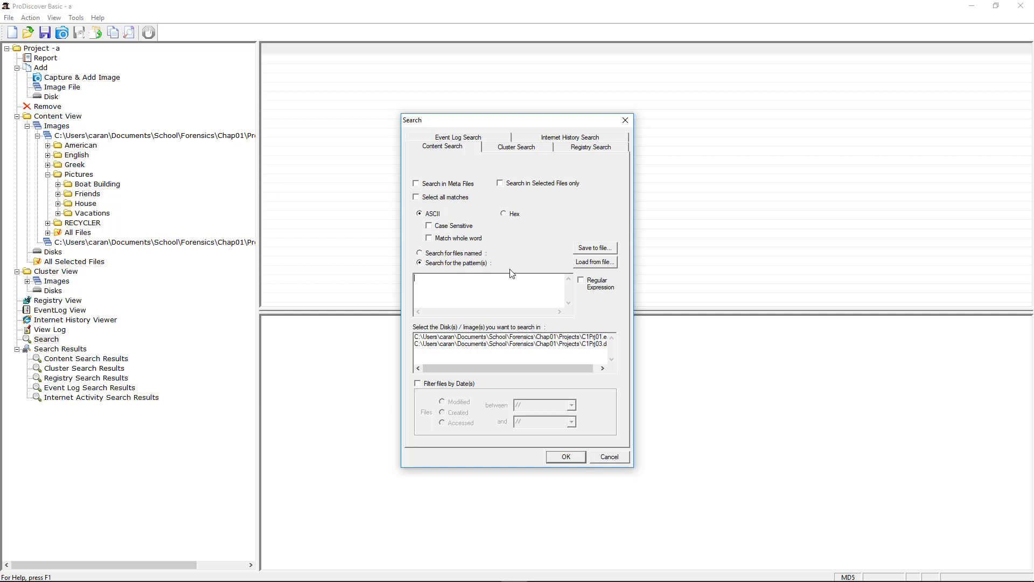
{"action": "type", "text": "Silvia"}
{"action": "left_click", "coordinate": [453, 198]}
{"action": "left_click", "coordinate": [527, 344]}
{"action": "left_click", "coordinate": [527, 337]}
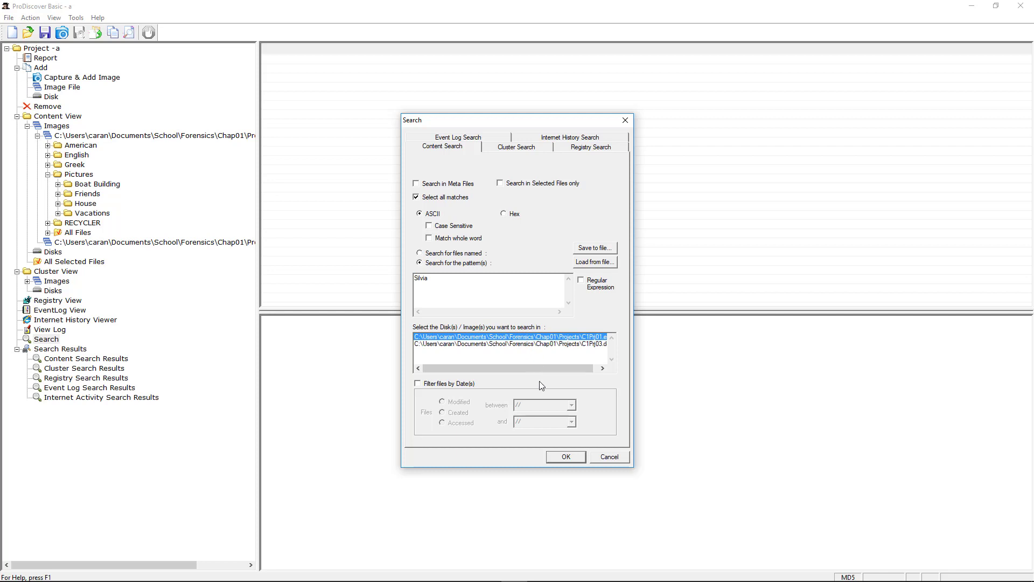
{"action": "left_click", "coordinate": [569, 459]}
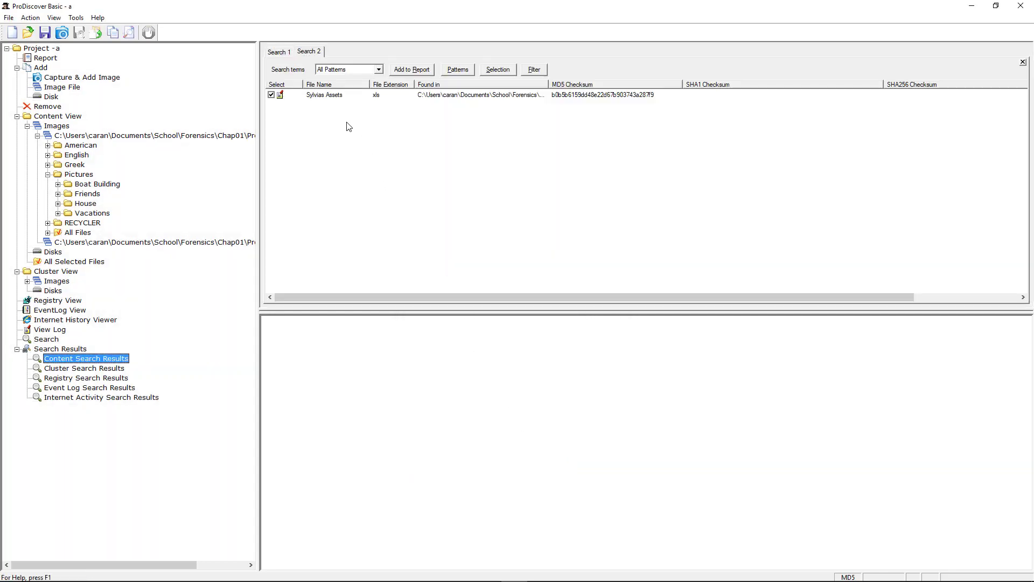
Step: View the raw Sylvias Assets.xls data and highlight its upper and lower blocks of spreadsheet text
{"action": "left_click", "coordinate": [326, 95]}
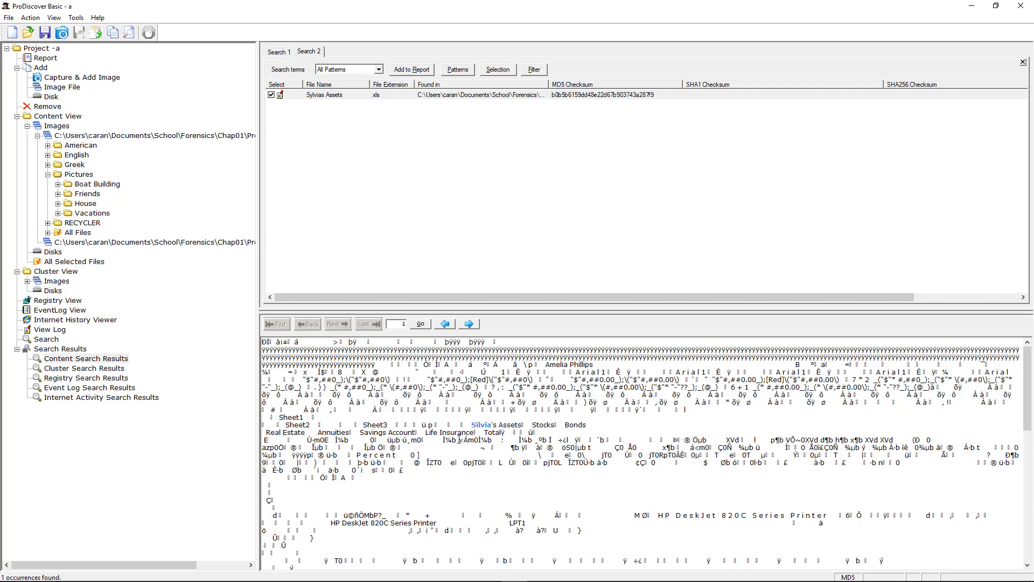
{"action": "scroll", "coordinate": [461, 440], "scroll_direction": "down", "scroll_amount": 3}
{"action": "scroll", "coordinate": [466, 440], "scroll_direction": "up", "scroll_amount": 3}
{"action": "left_click_drag", "start_coordinate": [436, 482], "coordinate": [212, 290]}
{"action": "left_click", "coordinate": [610, 477]}
{"action": "scroll", "coordinate": [516, 462], "scroll_direction": "down", "scroll_amount": 10}
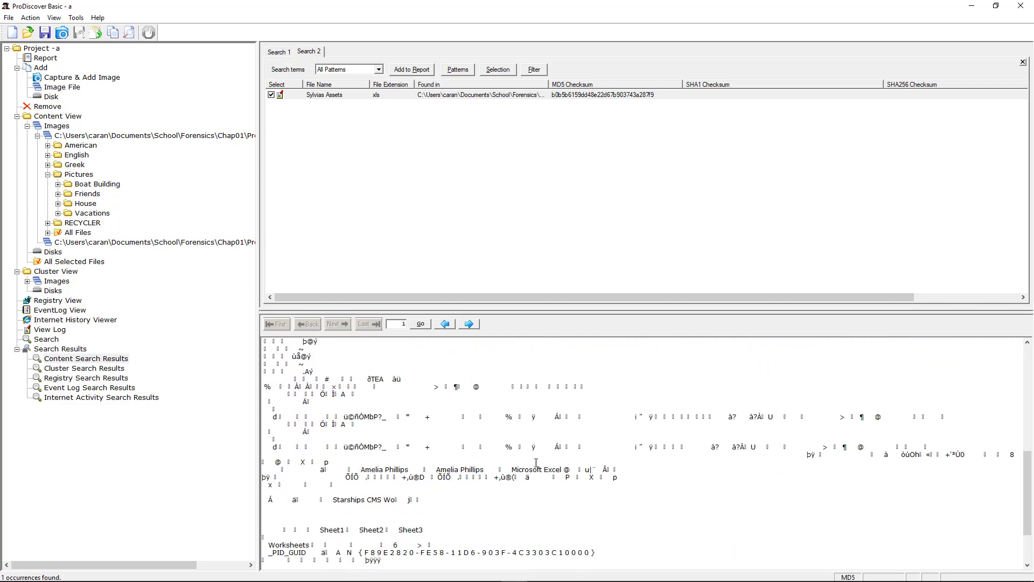
{"action": "left_click_drag", "start_coordinate": [280, 511], "coordinate": [535, 578]}
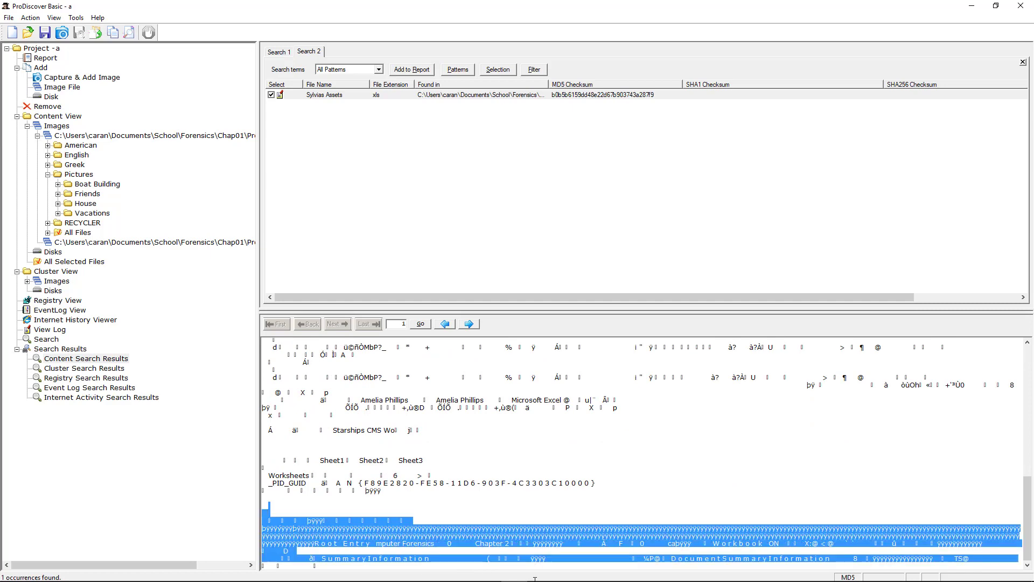